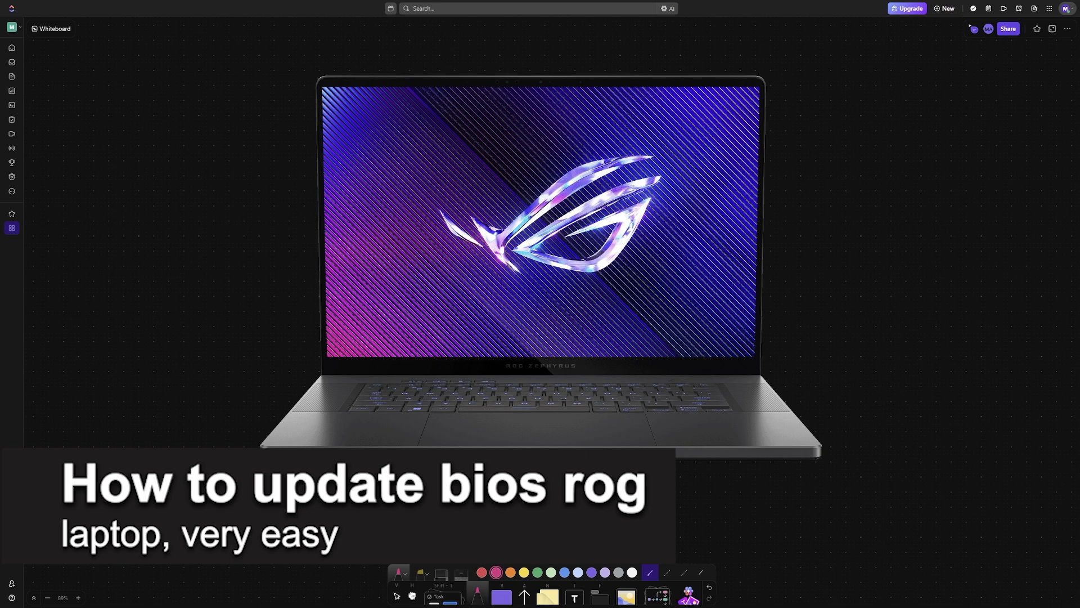
Handwrite an arrowed 'ROG LAPTOP' label in pink under the laptop and underline it.
mouse_move(685, 473)
mouse_down()
mouse_move(696, 496)
mouse_move(744, 475)
mouse_move(749, 487)
mouse_move(757, 476)
mouse_move(787, 473)
mouse_move(786, 484)
mouse_up()
click(707, 492)
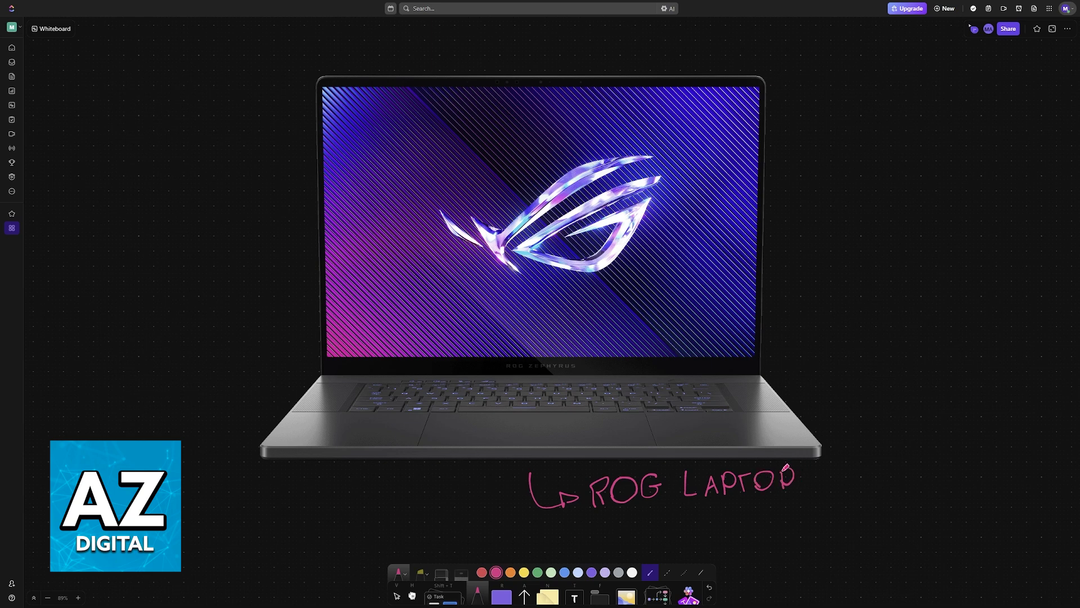
drag(585, 515, 782, 496)
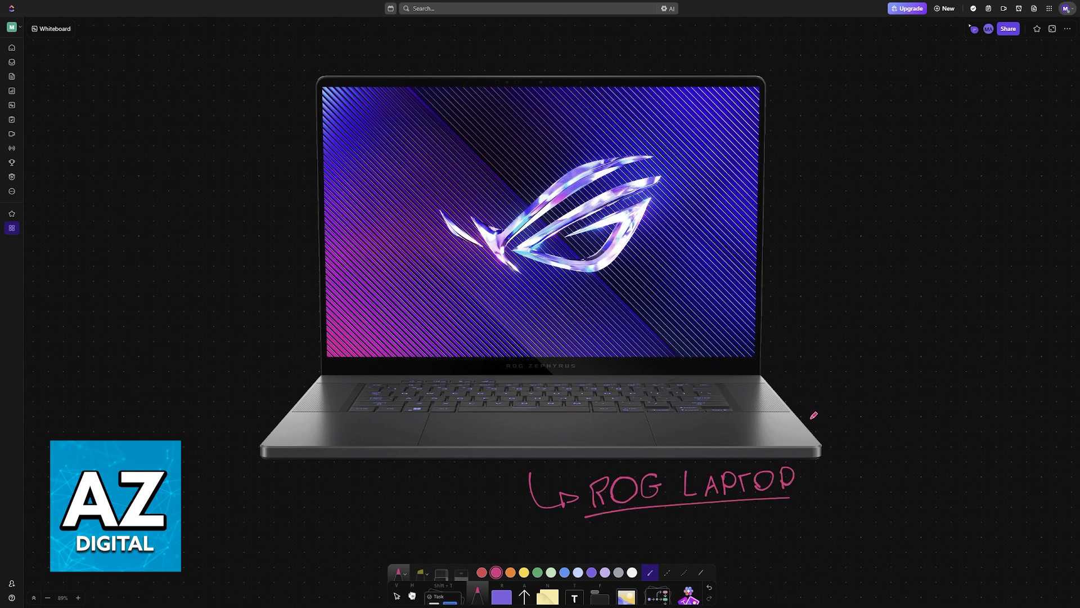
Write 'BIOS' at the laptop's right corner, then underline and box it.
mouse_move(809, 427)
mouse_down()
mouse_move(809, 398)
mouse_move(810, 427)
mouse_move(835, 425)
mouse_move(844, 409)
mouse_move(845, 426)
mouse_up()
mouse_move(876, 392)
mouse_down()
mouse_move(861, 426)
mouse_move(872, 430)
mouse_up()
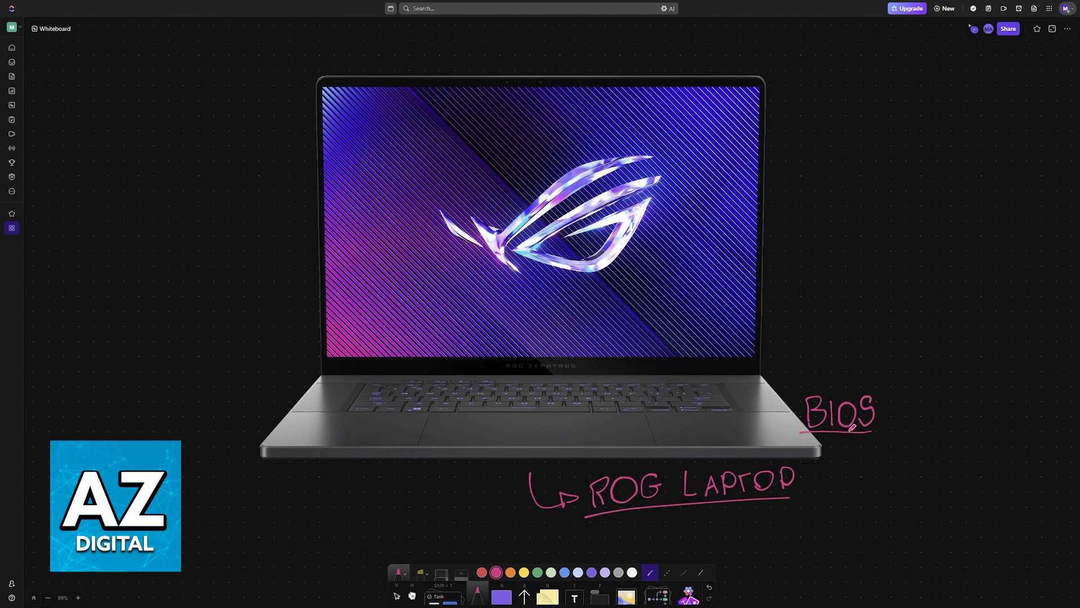
mouse_move(798, 433)
mouse_down()
mouse_move(797, 398)
mouse_move(883, 387)
mouse_move(883, 429)
mouse_move(795, 433)
mouse_move(798, 387)
mouse_up()
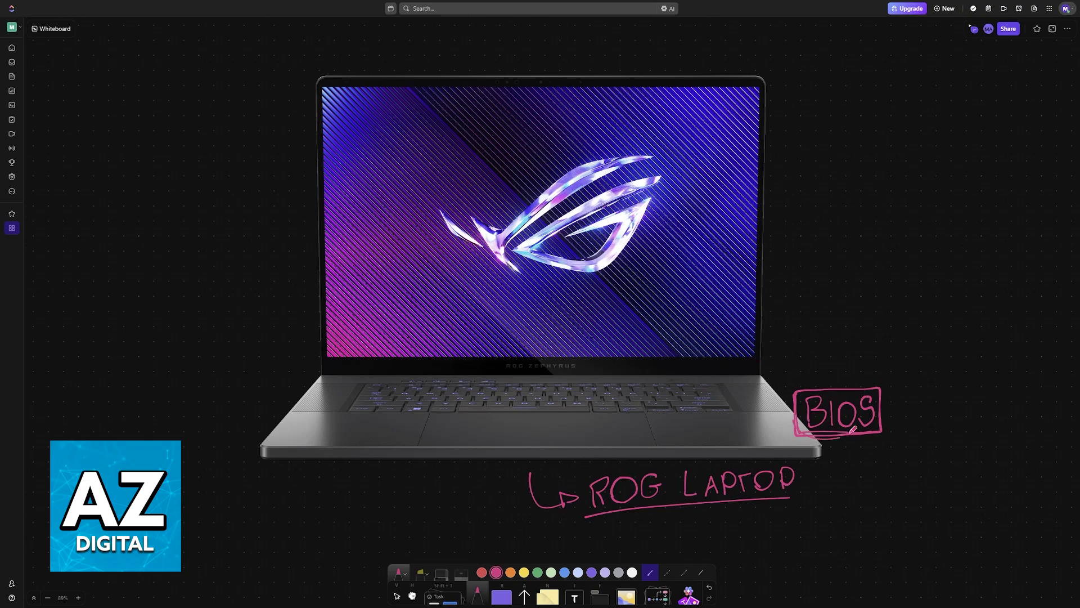
Draw extra pink loops around the boxed BIOS label.
mouse_move(853, 429)
mouse_down()
mouse_move(881, 389)
mouse_move(796, 397)
mouse_move(854, 435)
mouse_move(878, 388)
mouse_up()
Leave full screen and open Support on the ROG Strix SCAR 18 product page.
click(541, 30)
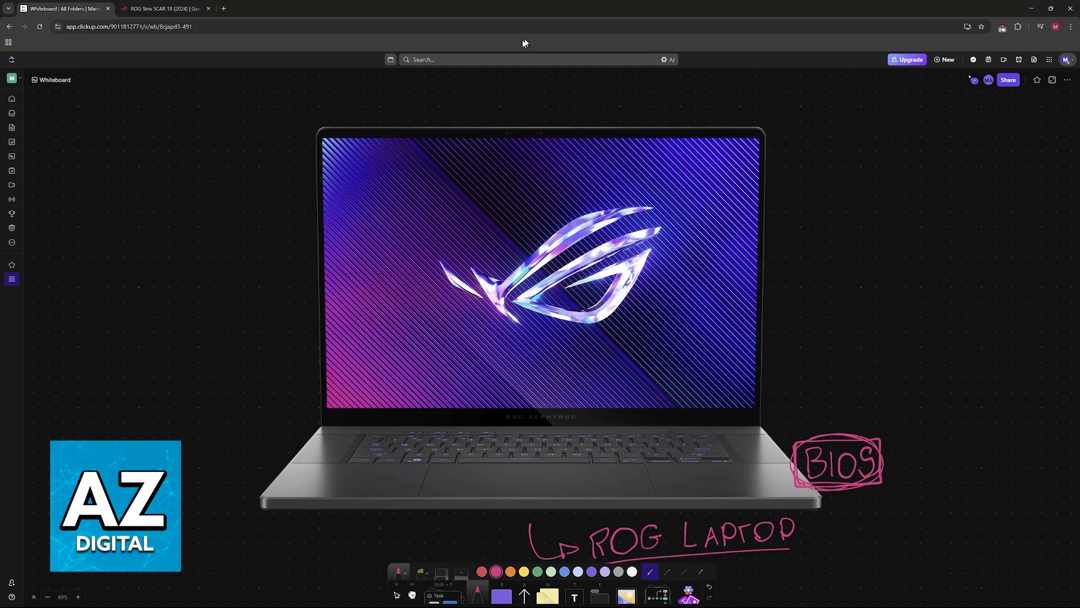
key(ctrl+Tab)
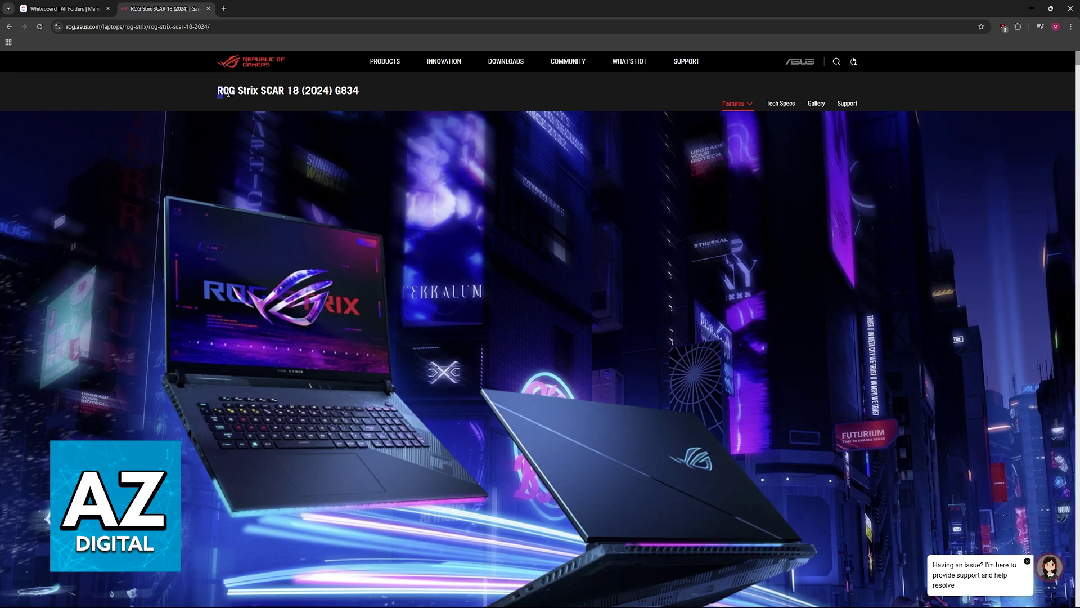
drag(219, 90, 298, 91)
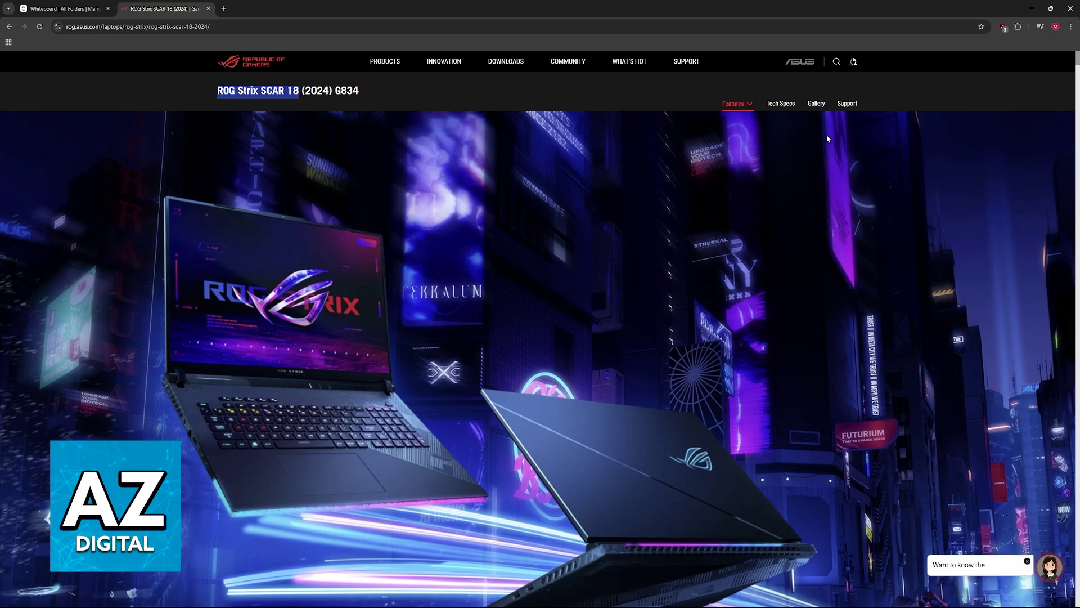
scroll(531, 258, down, 1)
scroll(669, 327, up, 1)
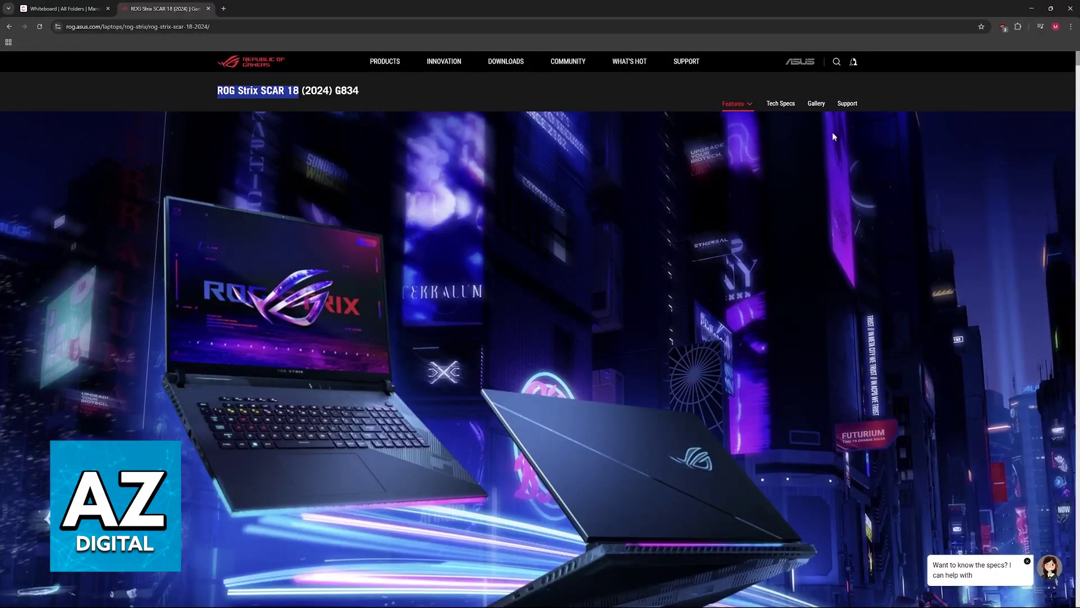
click(848, 102)
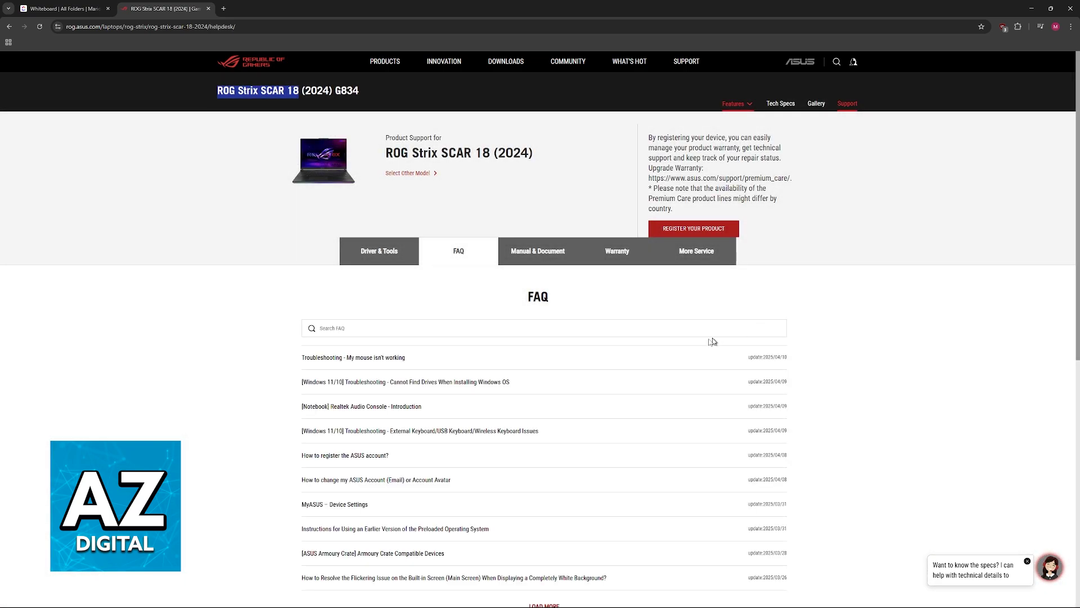
Show BIOS & FIRMWARE downloads under Driver & Tools for model G834JYR.
click(379, 251)
click(600, 329)
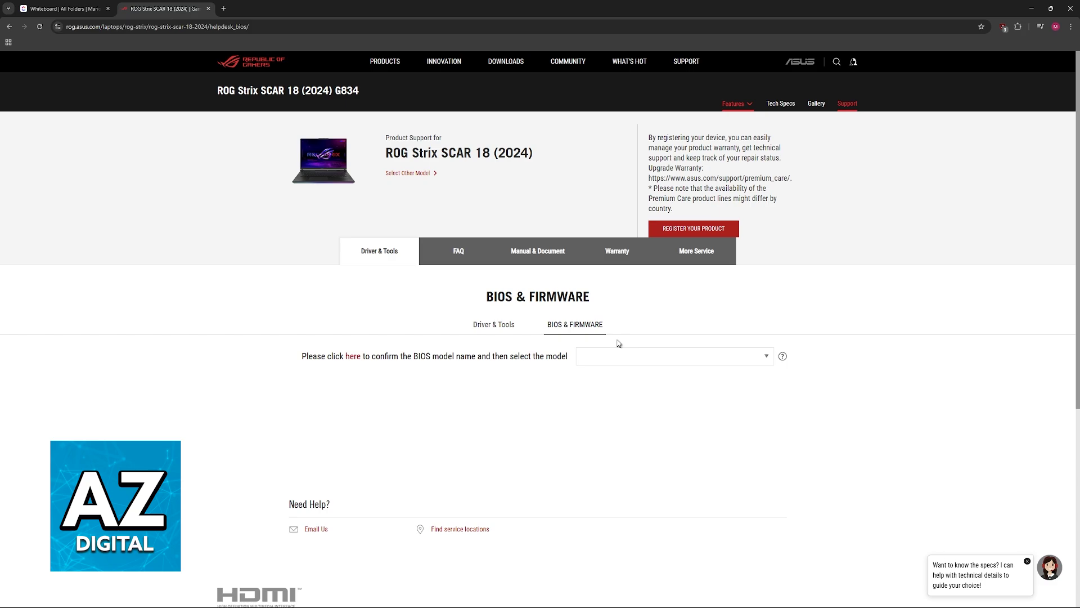
click(590, 356)
click(590, 355)
click(606, 362)
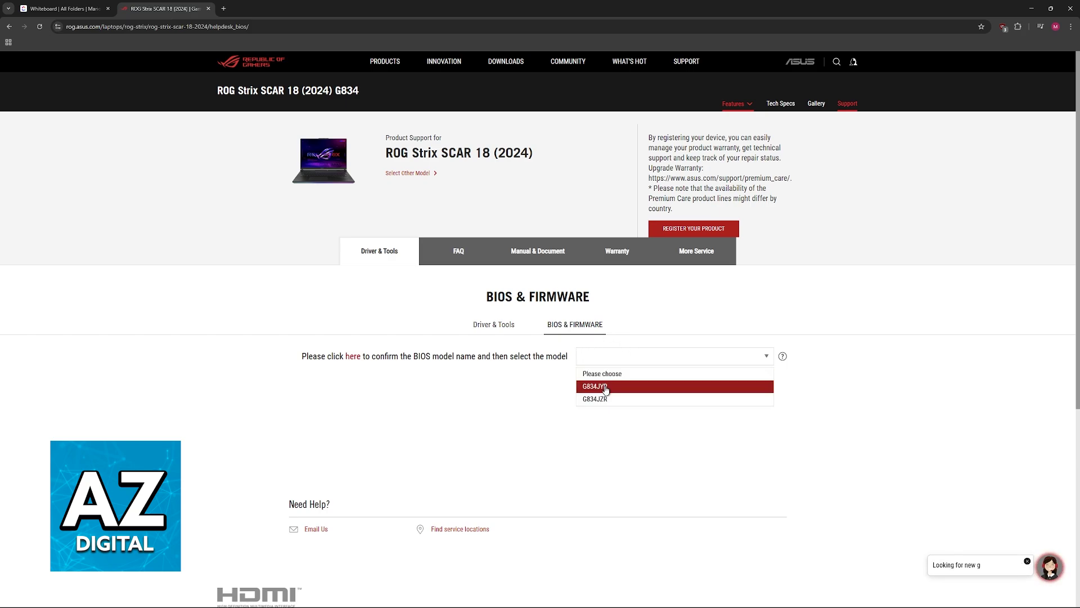
click(603, 386)
click(615, 363)
click(606, 386)
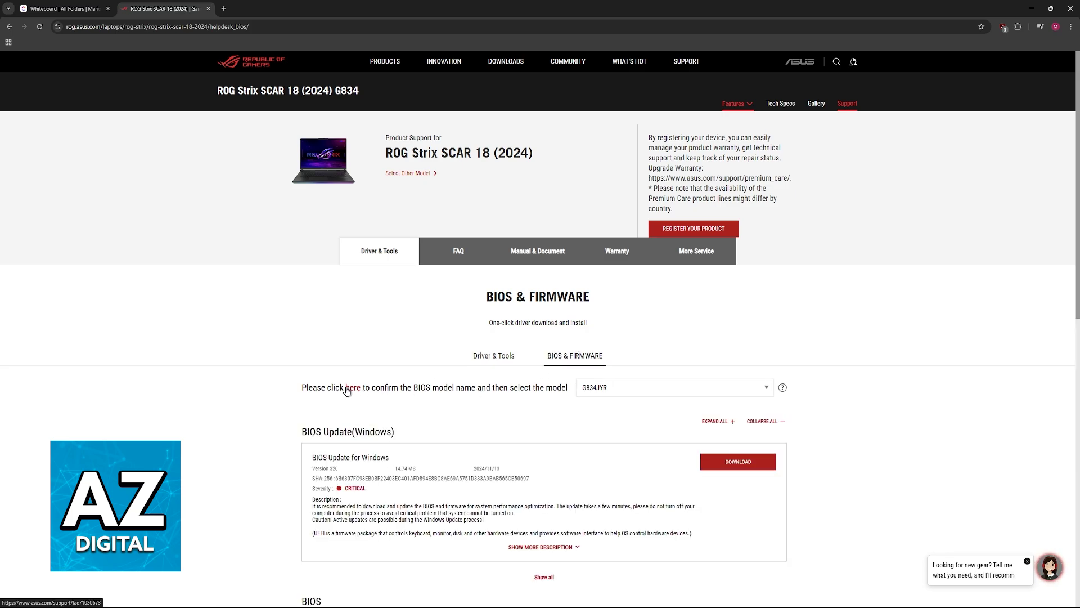
Reset the BIOS & FIRMWARE section and reselect model G834JYR.
scroll(348, 393, down, 2)
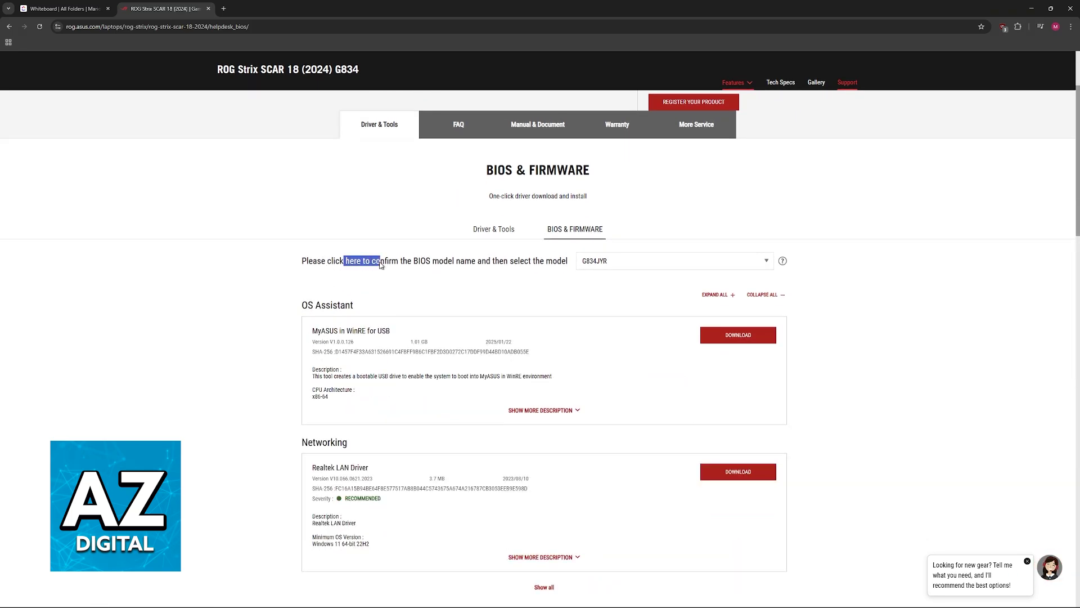
click(630, 268)
click(647, 303)
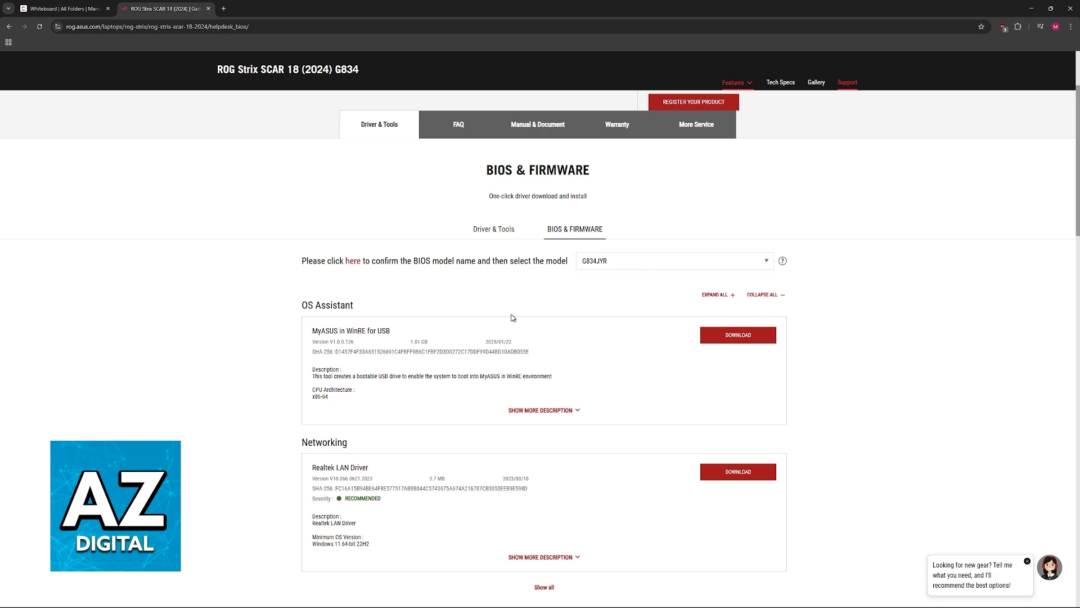
scroll(507, 321, down, 3)
scroll(461, 358, down, 3)
scroll(484, 344, up, 5)
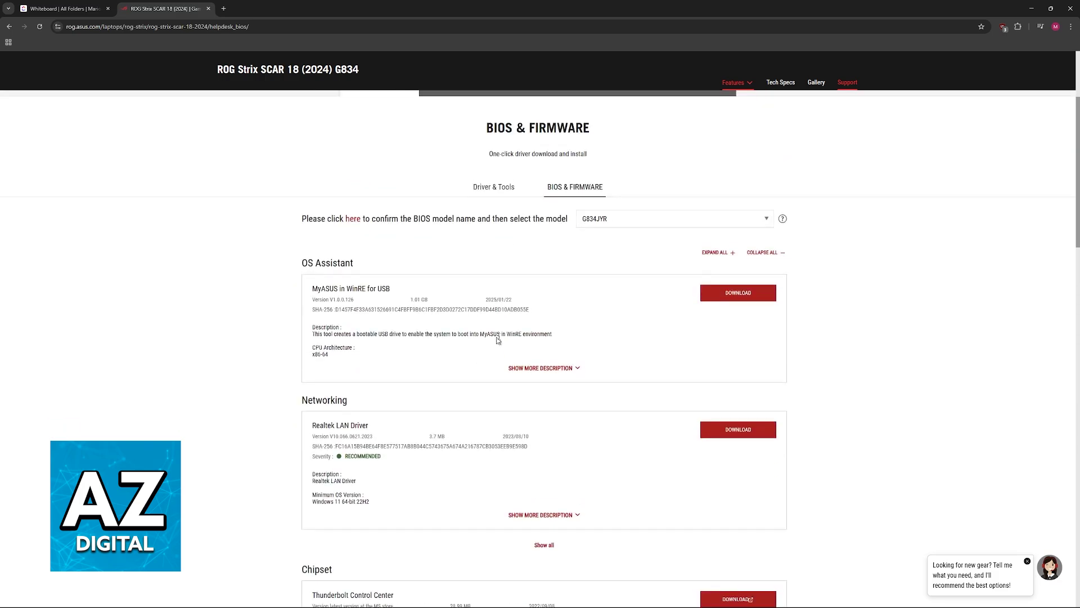
click(559, 189)
click(587, 219)
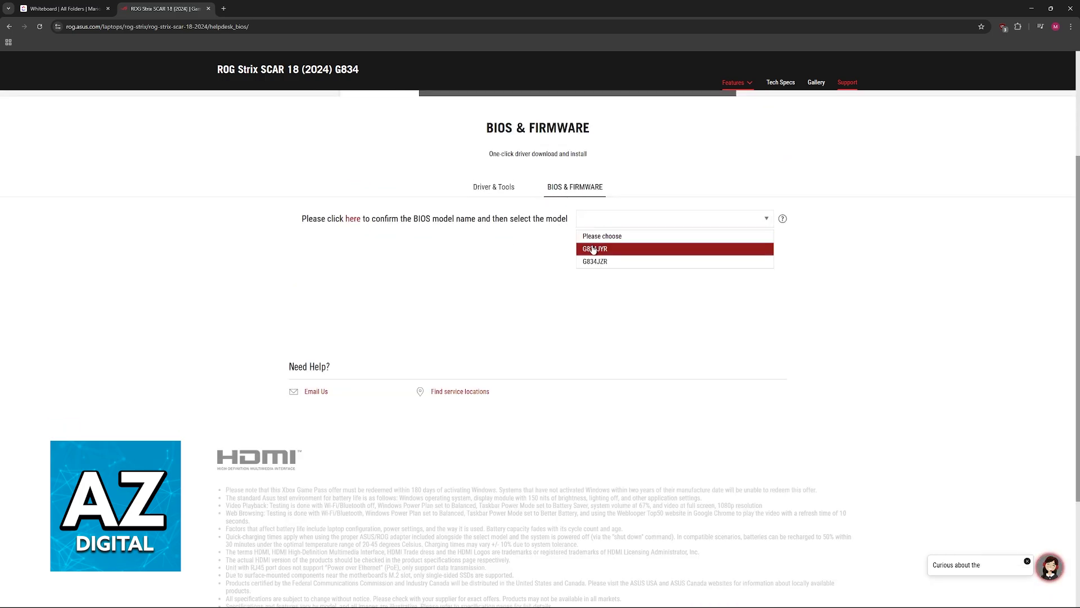
click(591, 248)
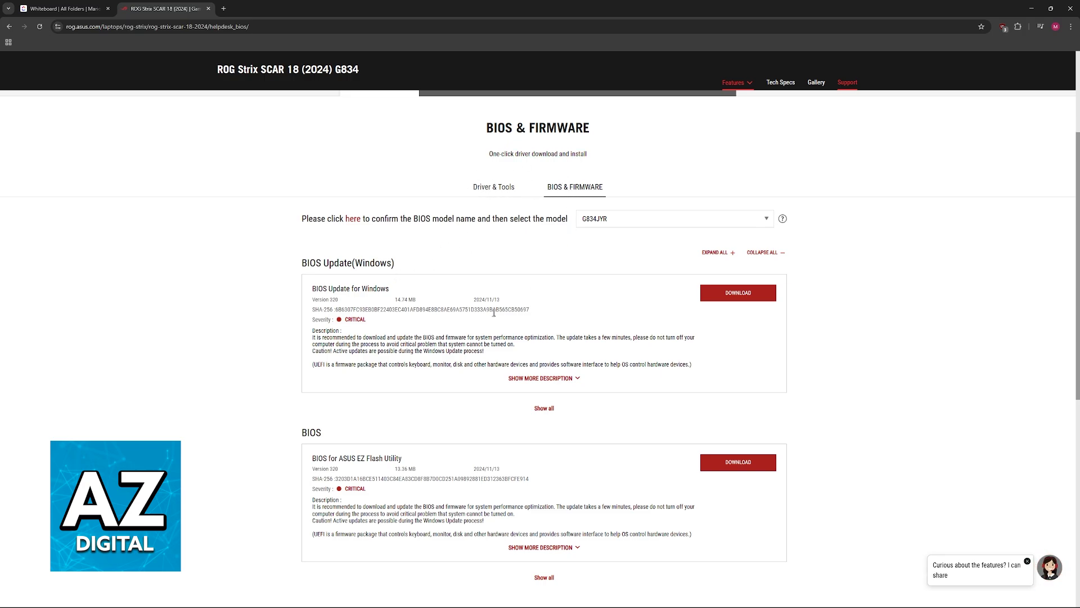
scroll(462, 298, down, 1)
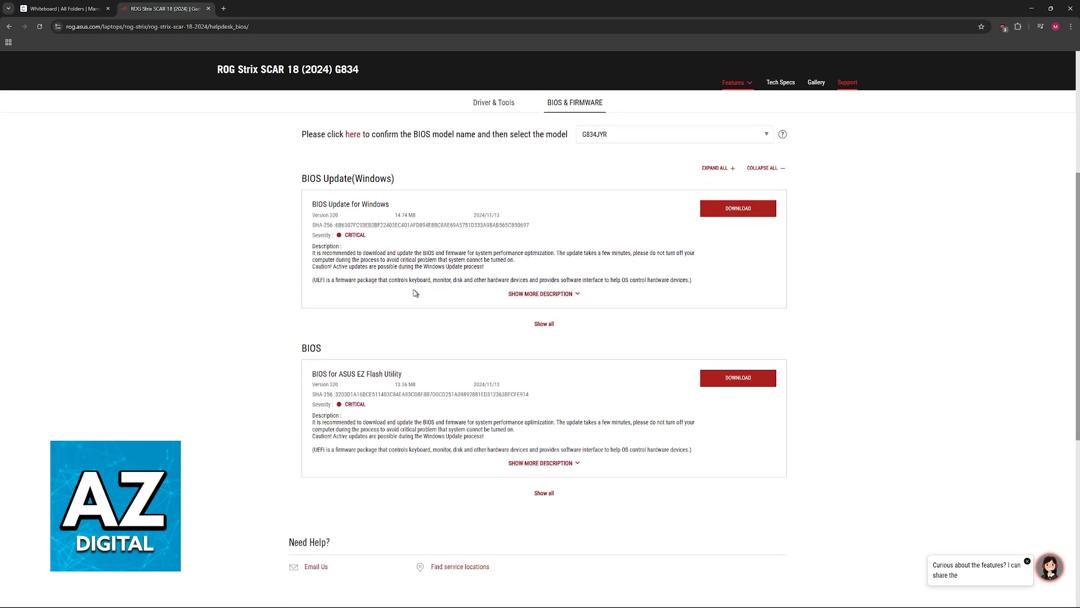
Expand the full descriptions of BIOS Update for Windows and the EZ Flash BIOS listing.
click(575, 293)
scroll(572, 357, down, 1)
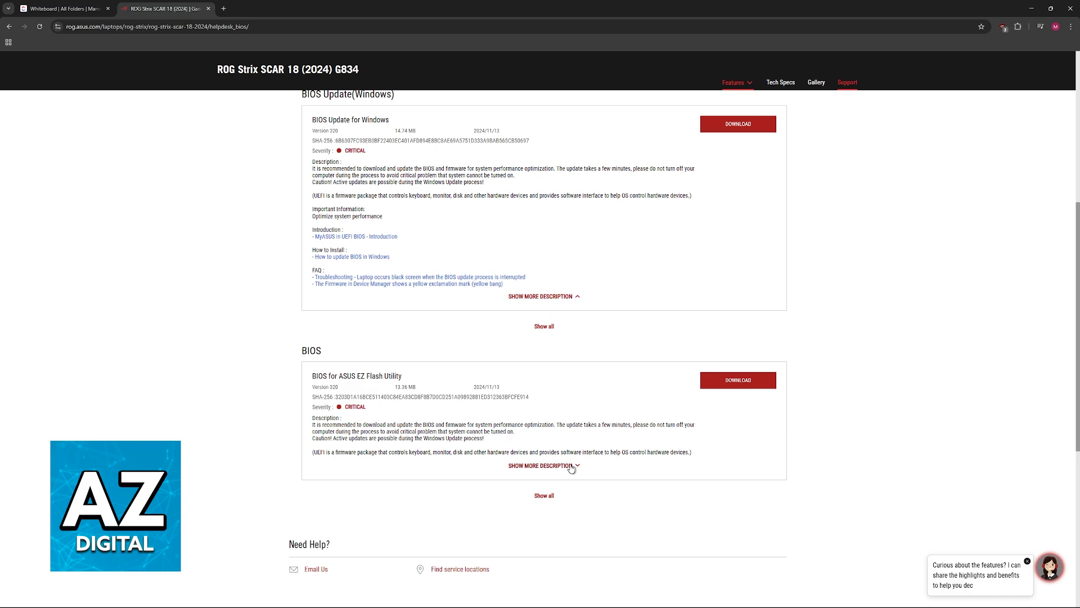
click(575, 465)
scroll(493, 361, up, 2)
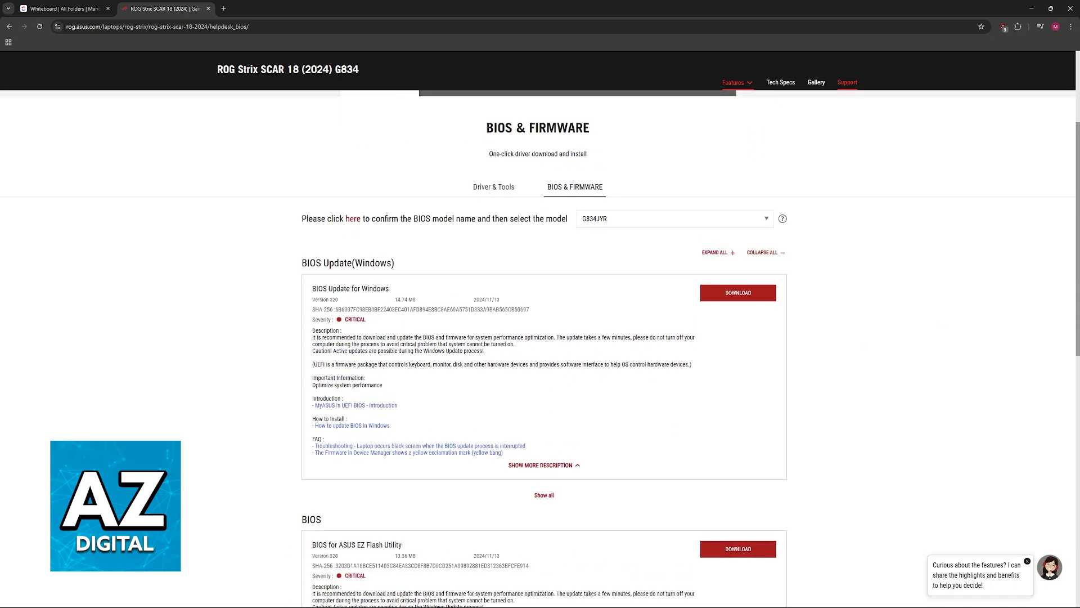
Place the Downloads › BIOS folder window at top right and select BIOS.CAP.
key(alt+Tab)
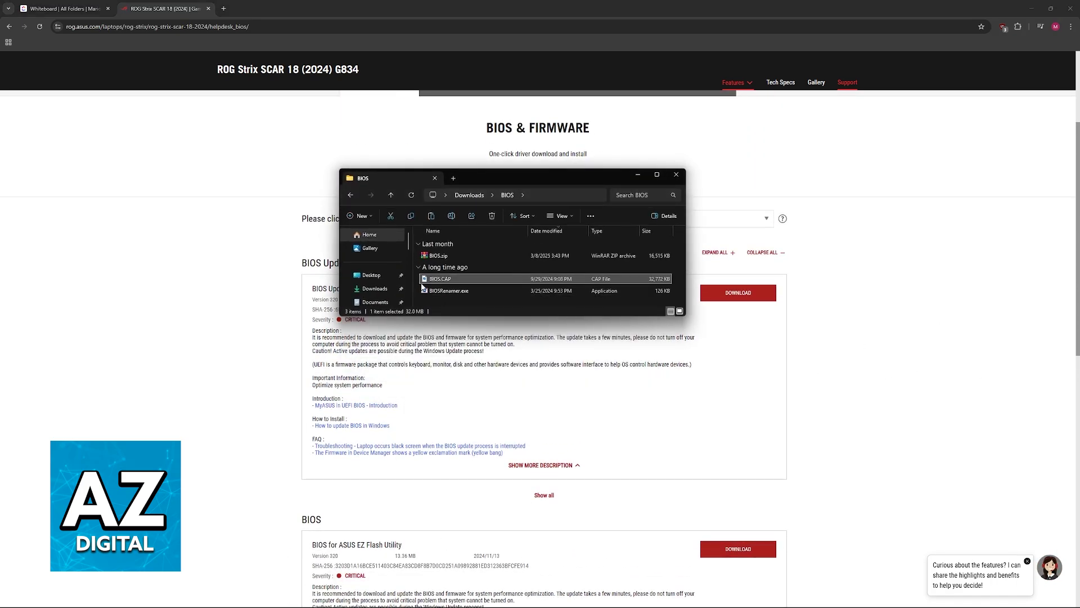
drag(510, 181, 812, 112)
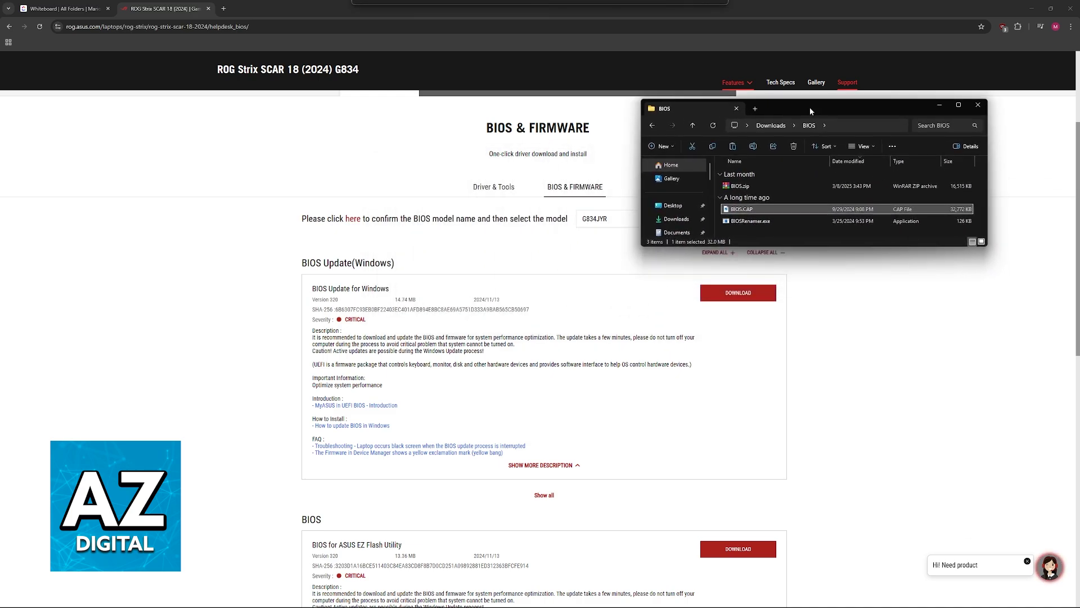
click(744, 210)
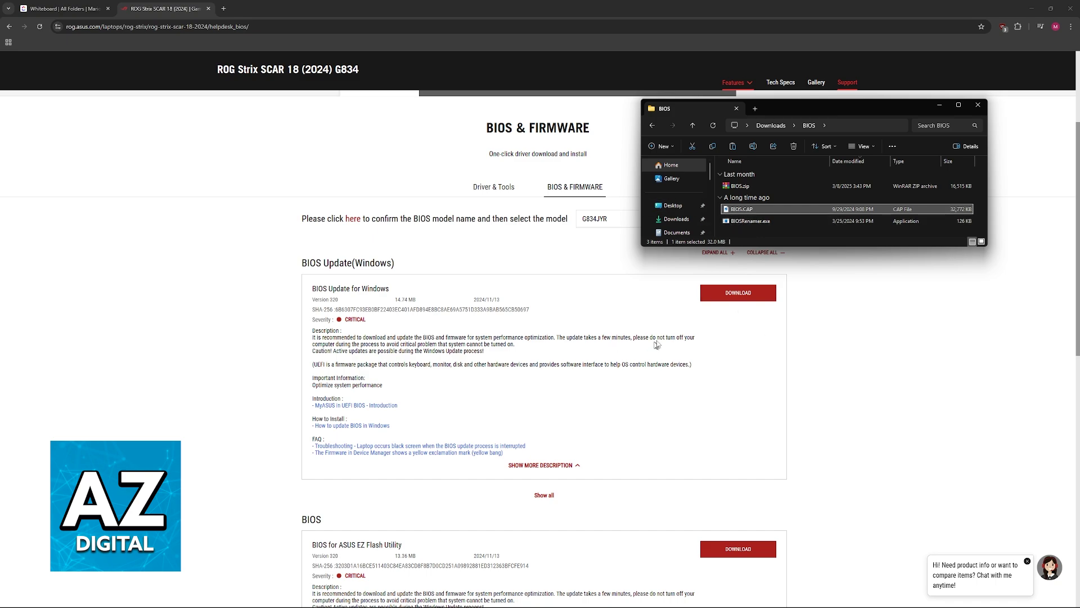
Back on the full-screen whiteboard, sketch a pink USB stick labelled 'USB' at the laptop's left.
click(115, 9)
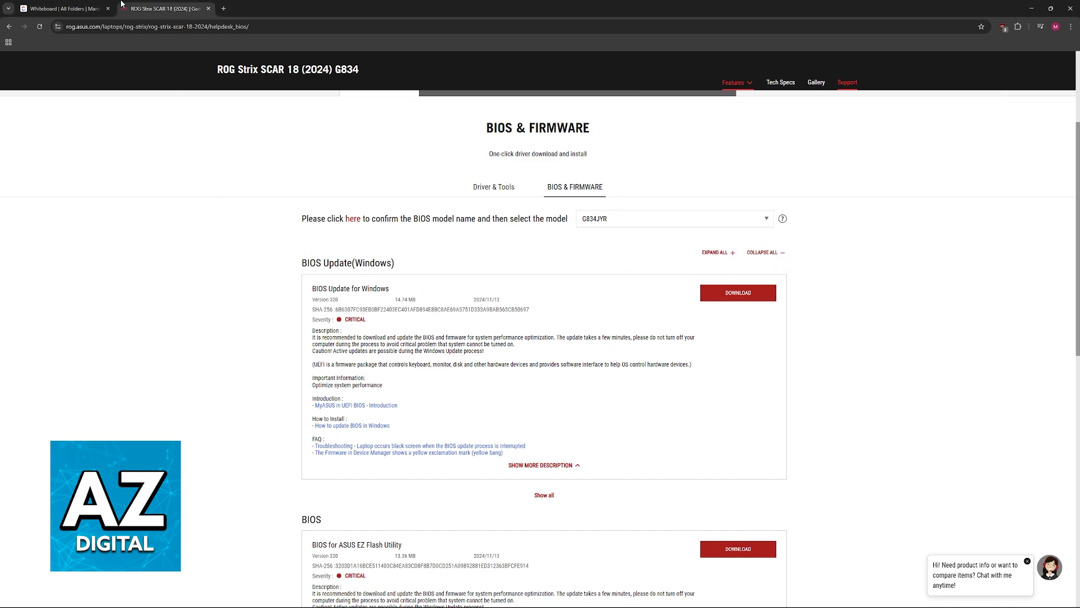
key(F11)
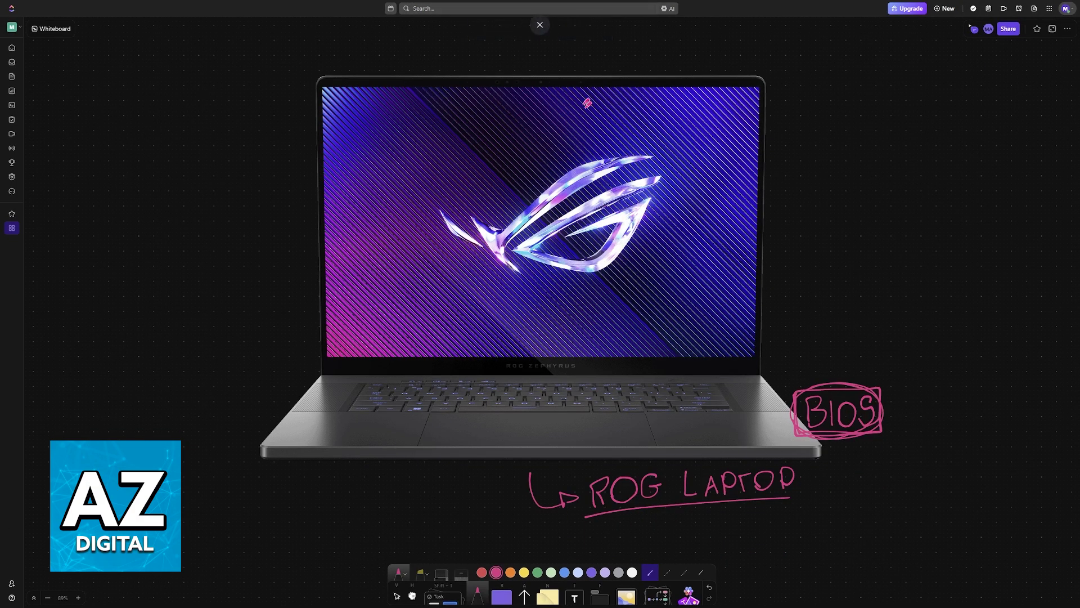
mouse_move(304, 397)
mouse_down()
mouse_move(275, 399)
mouse_move(278, 386)
mouse_move(310, 382)
mouse_up()
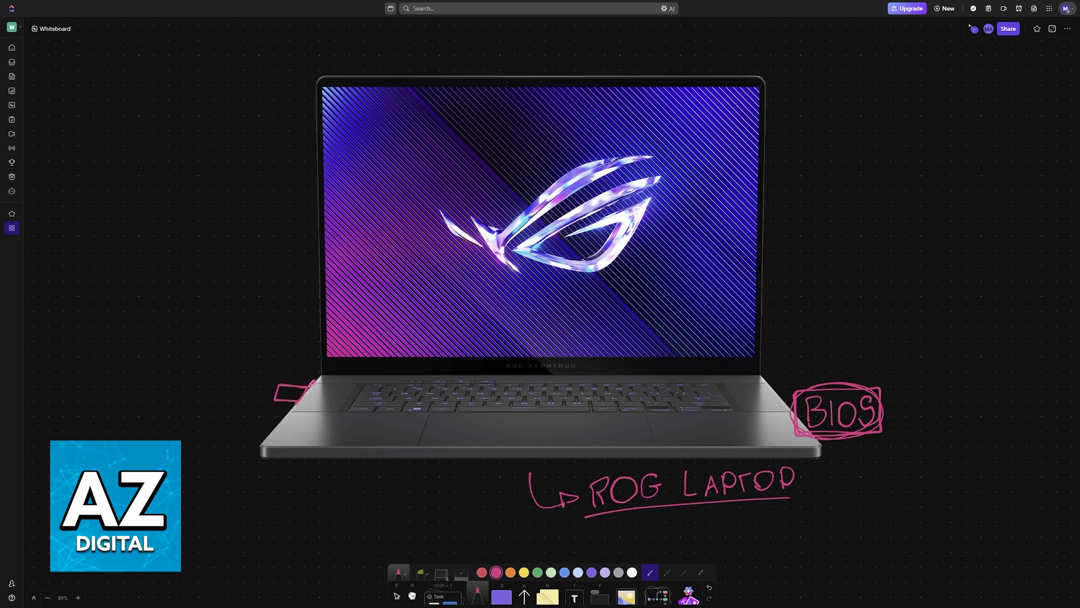
mouse_move(247, 363)
mouse_down()
mouse_move(262, 377)
mouse_move(286, 366)
mouse_move(281, 386)
mouse_move(259, 352)
mouse_up()
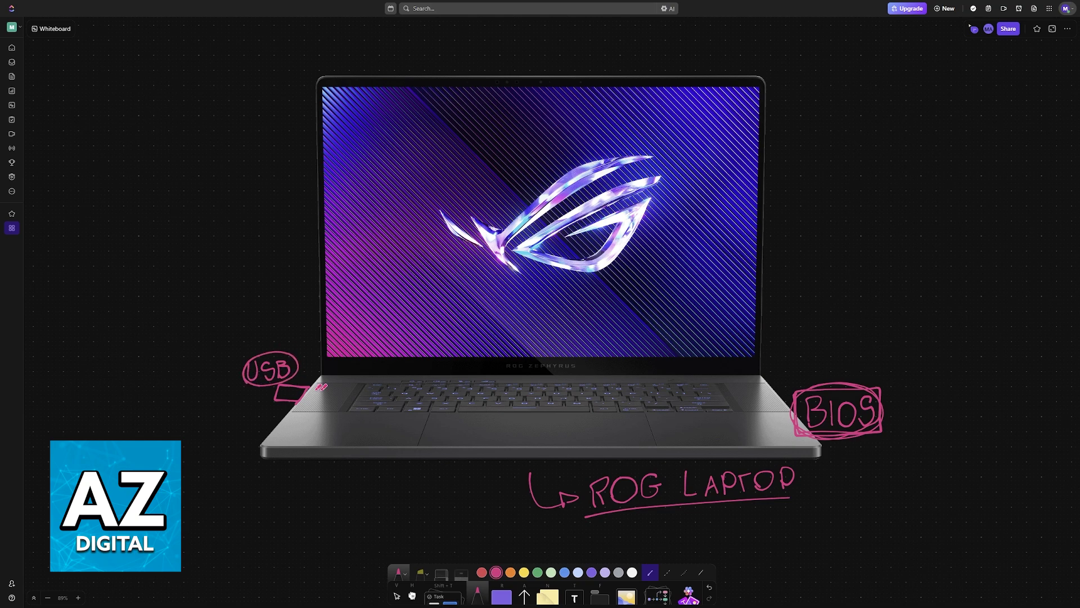
On the F2-plus-power image, draw a pink arrow to F2 and circle both keys, undoing a bad loop.
scroll(549, 342, down, 10)
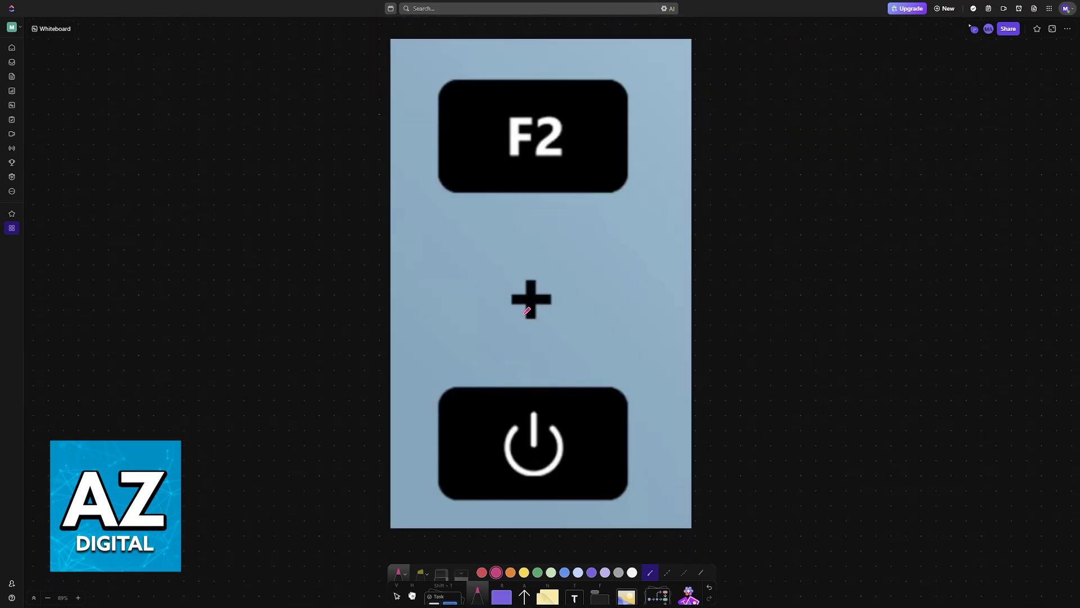
drag(611, 200, 647, 255)
mouse_move(497, 458)
mouse_down()
mouse_move(574, 451)
mouse_move(538, 403)
mouse_move(496, 432)
mouse_move(500, 466)
mouse_up()
mouse_move(510, 144)
mouse_down()
mouse_move(527, 166)
mouse_move(553, 100)
mouse_move(498, 137)
mouse_move(576, 147)
mouse_move(527, 100)
mouse_up()
key(ctrl+z)
scroll(600, 210, down, 10)
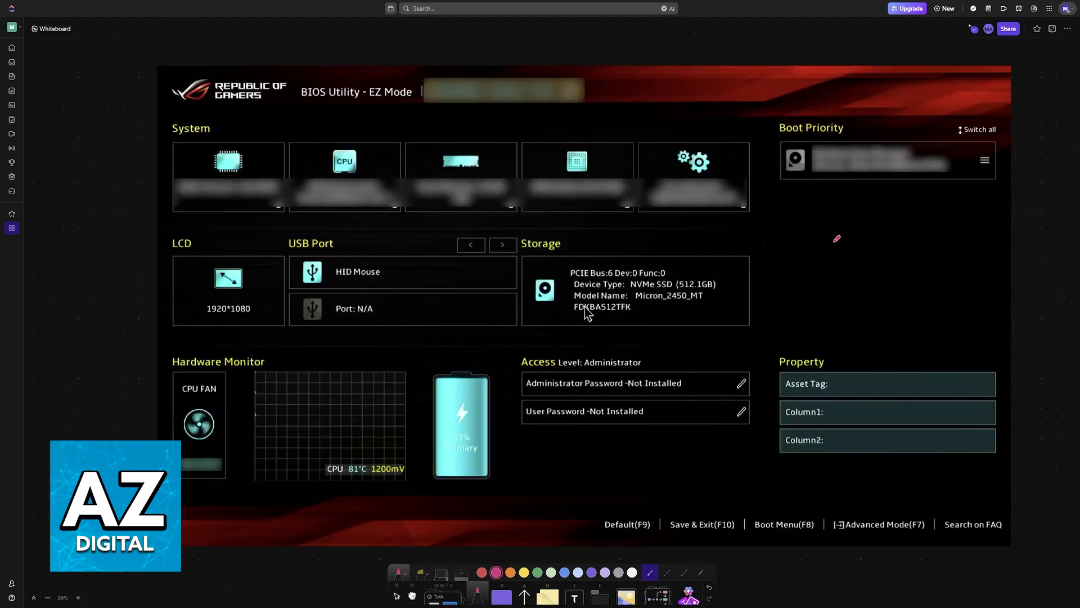
Bracket the ROG logo and arrow and circle Advanced Mode (F7) in pink.
mouse_move(186, 110)
mouse_down()
mouse_move(167, 104)
mouse_move(171, 68)
mouse_up()
mouse_move(287, 68)
mouse_down()
mouse_move(299, 101)
mouse_move(287, 115)
mouse_up()
drag(872, 492, 947, 469)
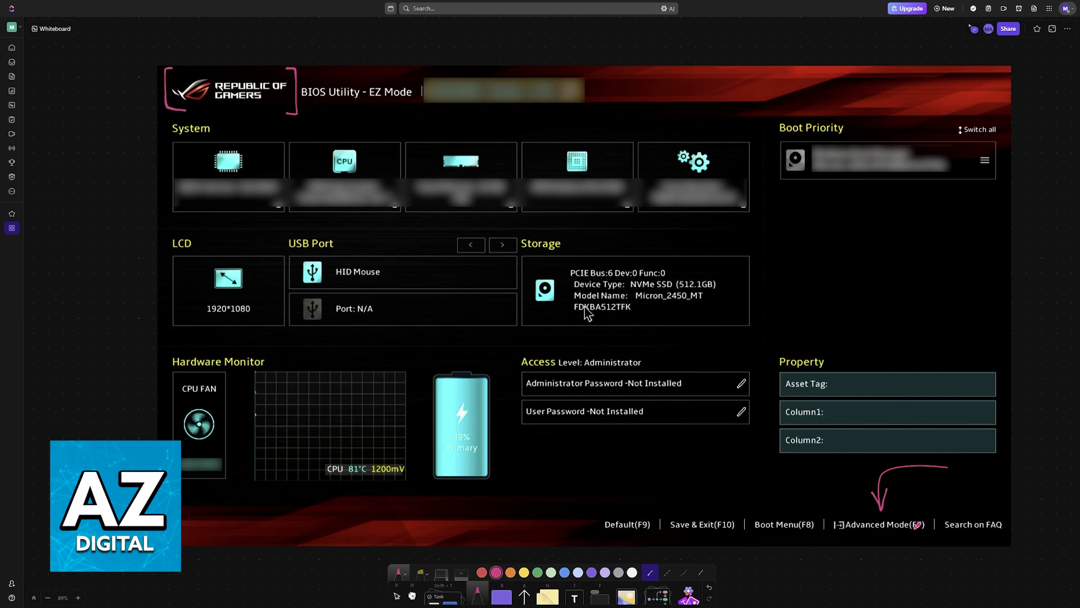
drag(918, 518, 925, 524)
Bracket the Advanced tab and point an arrow at ASUS EZ Flash 3 Utility.
scroll(917, 448, down, 7)
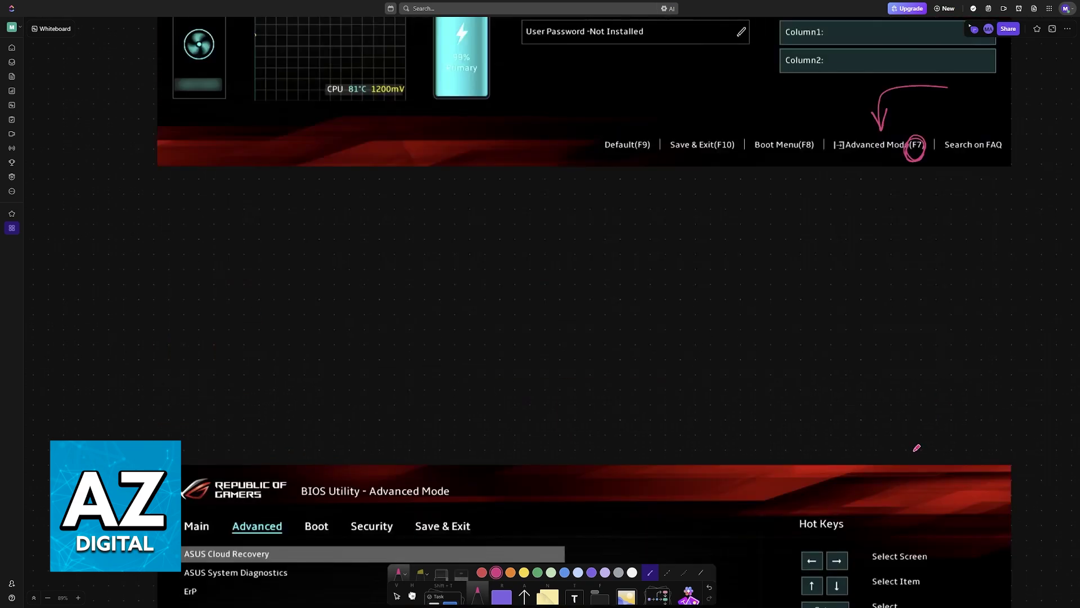
scroll(917, 447, down, 7)
drag(222, 160, 227, 138)
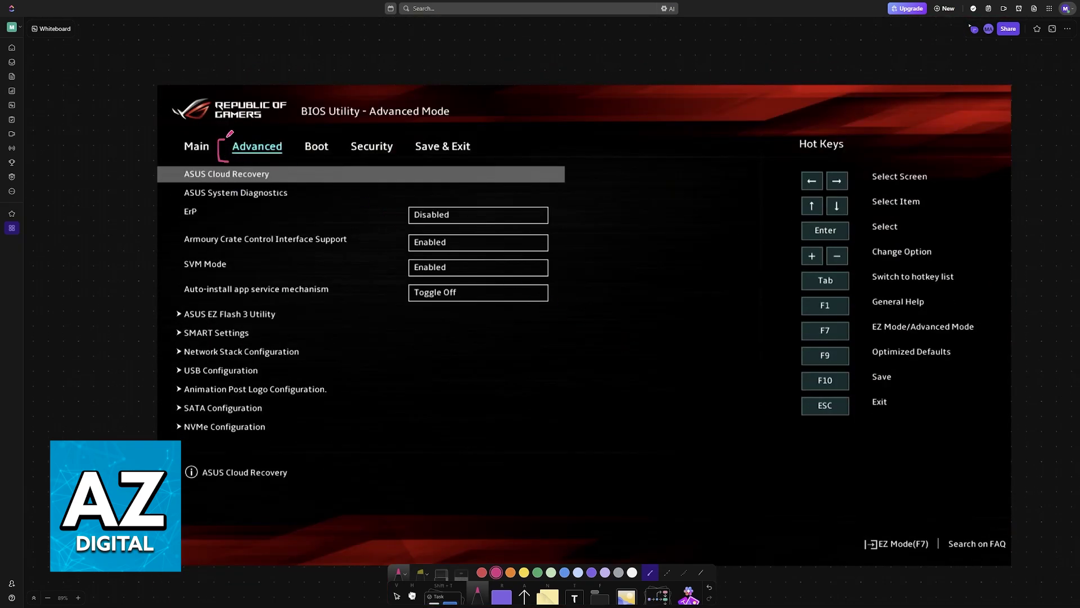
drag(289, 159, 294, 136)
mouse_move(145, 350)
mouse_down()
mouse_move(172, 307)
mouse_move(275, 305)
mouse_move(288, 316)
mouse_move(180, 318)
mouse_up()
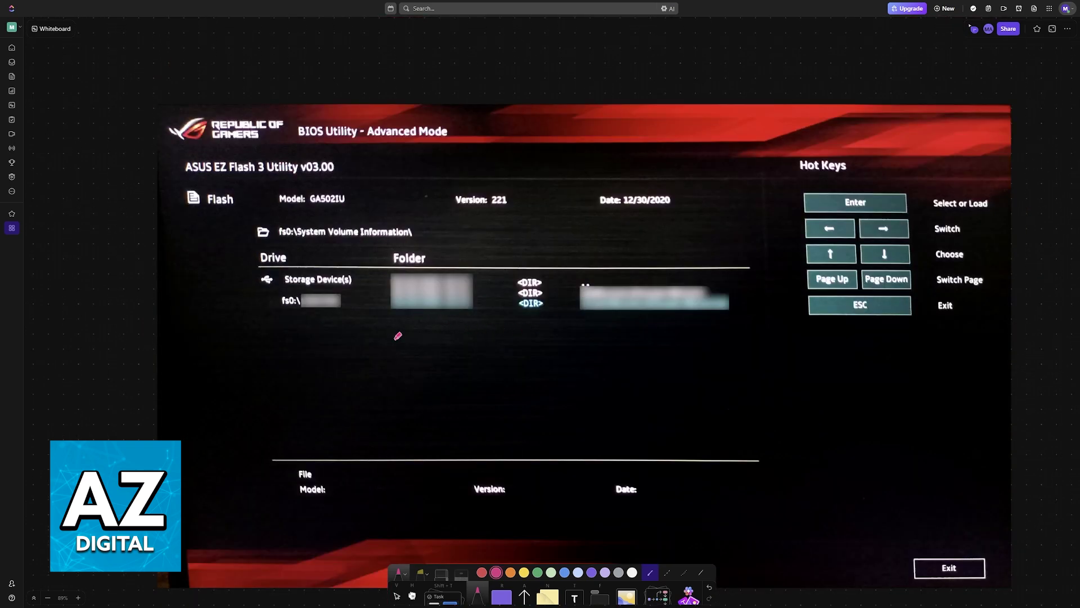
Circle the EZ Flash folder entry as 'USB' and arrow it down to a file labelled 'BIOS'.
scroll(394, 335, down, 2)
mouse_move(405, 253)
mouse_down()
mouse_move(412, 237)
mouse_move(448, 231)
mouse_move(394, 254)
mouse_up()
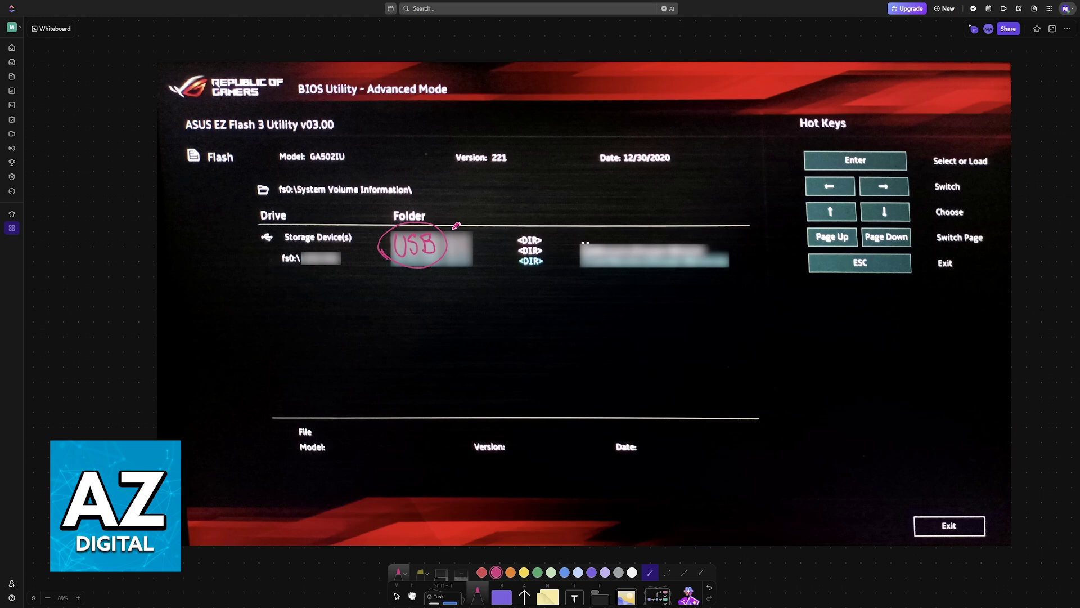
mouse_move(414, 280)
mouse_down()
mouse_move(428, 298)
mouse_move(421, 313)
mouse_move(448, 287)
mouse_move(477, 292)
mouse_move(469, 283)
mouse_move(481, 304)
mouse_move(449, 314)
mouse_move(460, 284)
mouse_move(544, 306)
mouse_up()
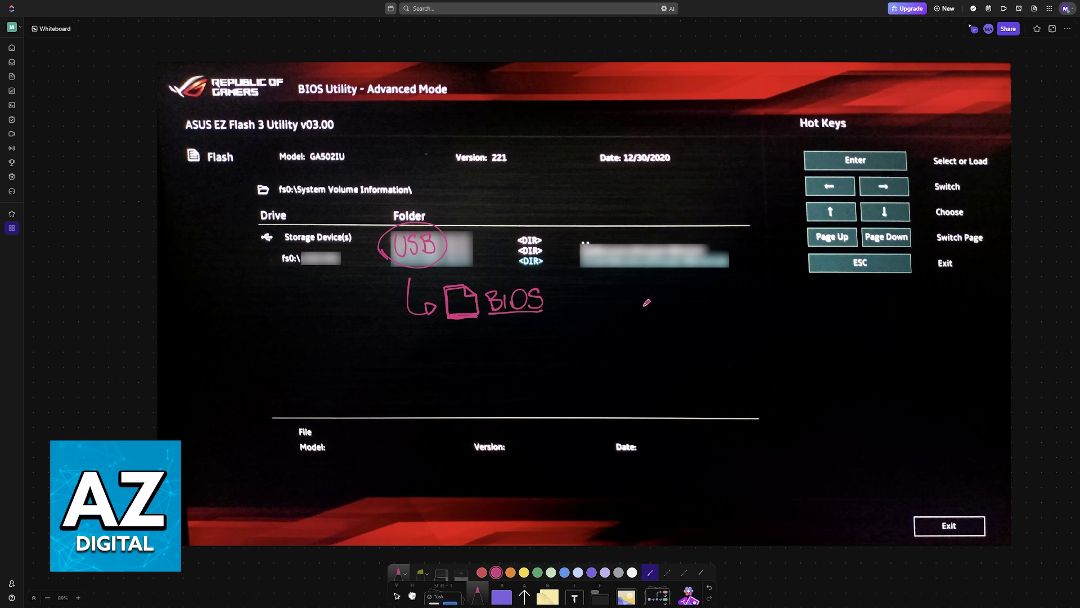